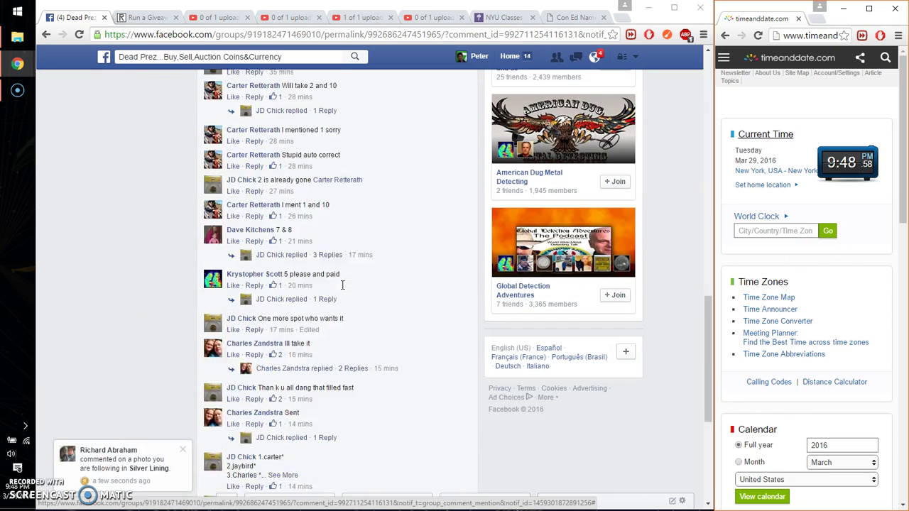
# - Post a comment reading 'live' on the Facebook giveaway post
pyautogui.click(304, 442)
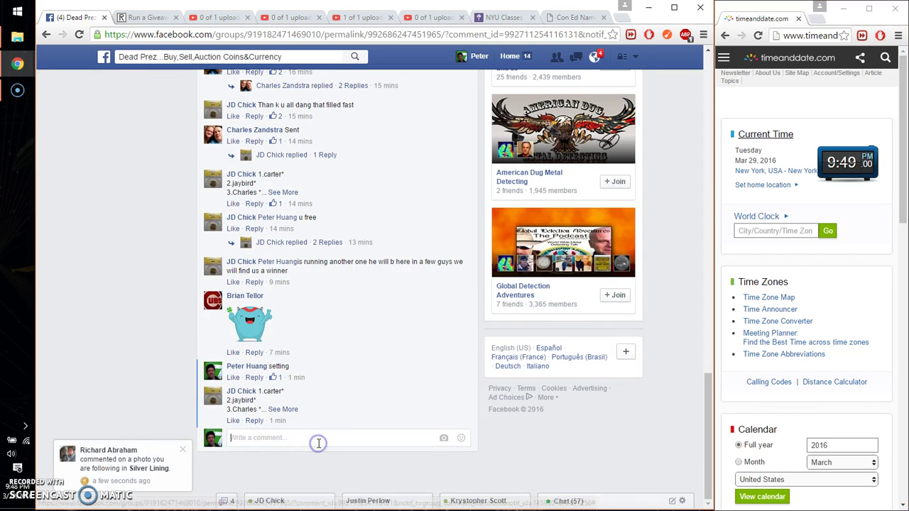
pyautogui.write('live')
pyautogui.press('Return')
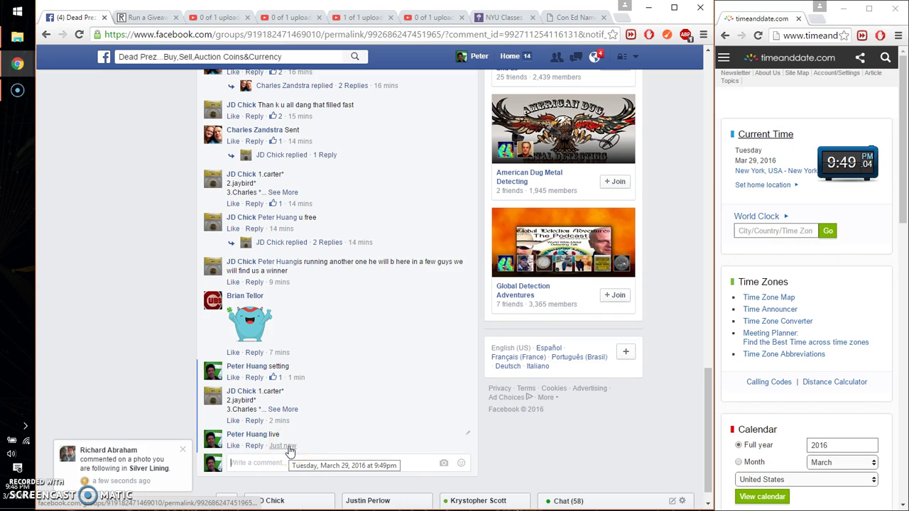
# - Expand the numbered entry list and select entries 1–10 for copying
pyautogui.click(291, 410)
pyautogui.scroll(-2, 321, 433)
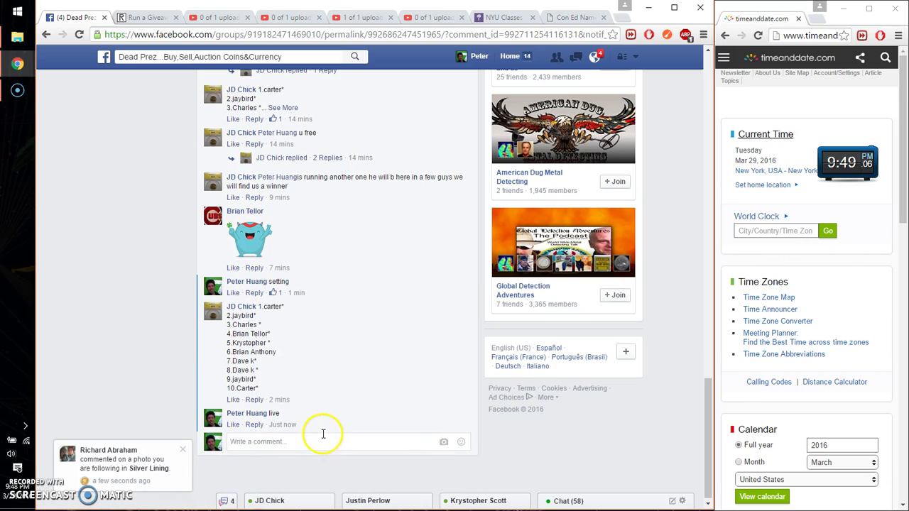
pyautogui.moveTo(261, 390); pyautogui.dragTo(256, 307)
pyautogui.hotkey('ctrl', 'c')
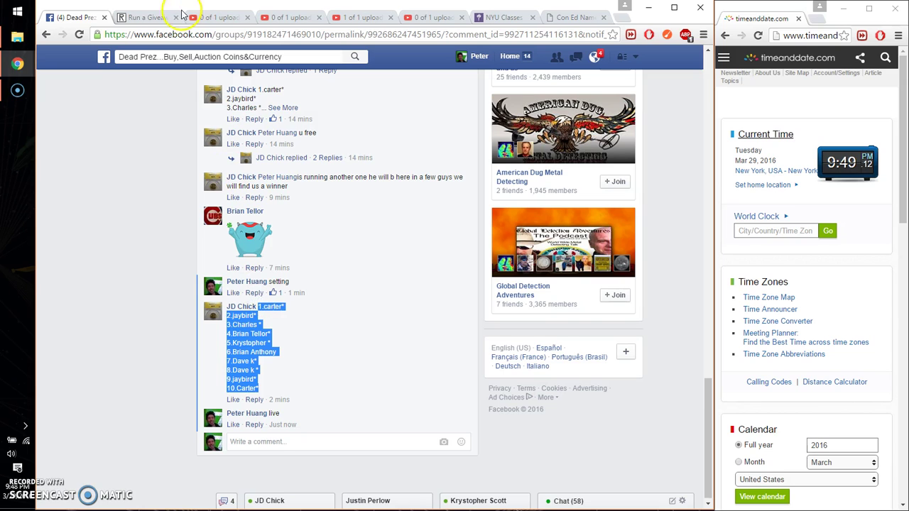
# - Paste the entry list into the giveaway form, then reload the page to clear it
pyautogui.click(152, 18)
pyautogui.click(202, 240)
pyautogui.hotkey('ctrl', 'v')
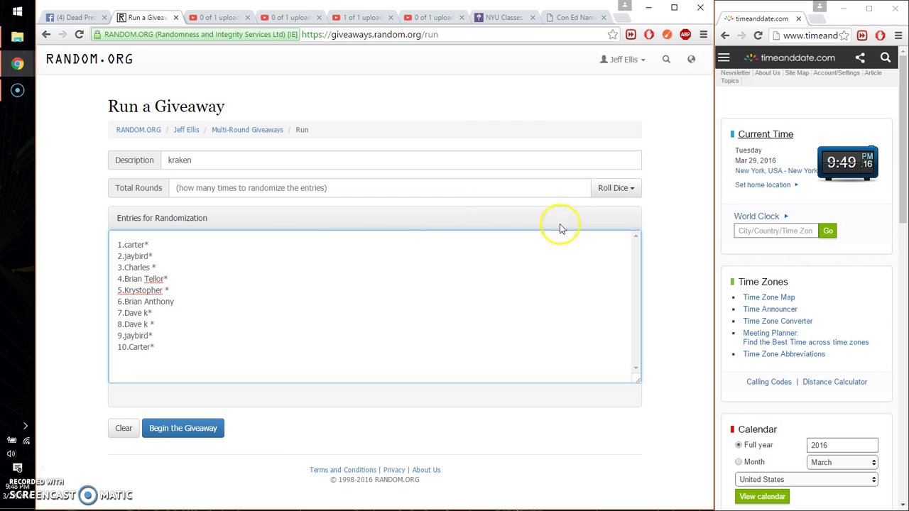
pyautogui.click(274, 276)
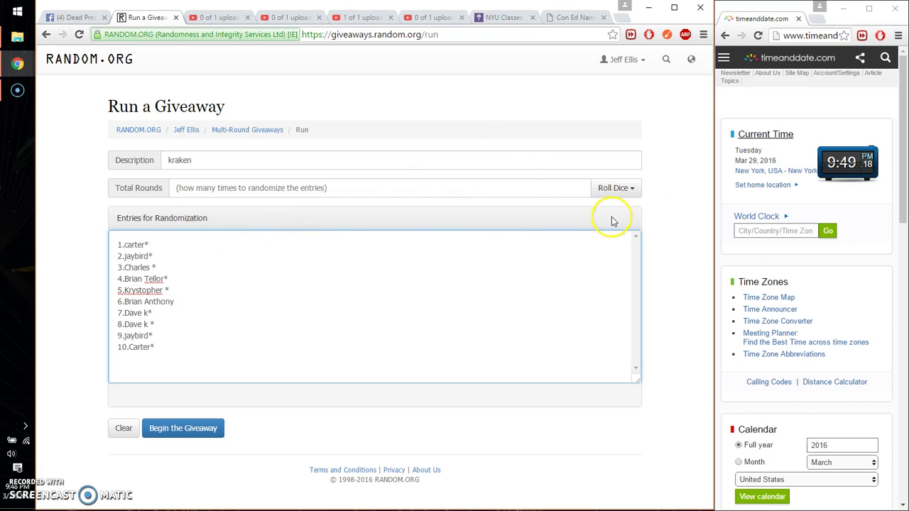
pyautogui.click(80, 36)
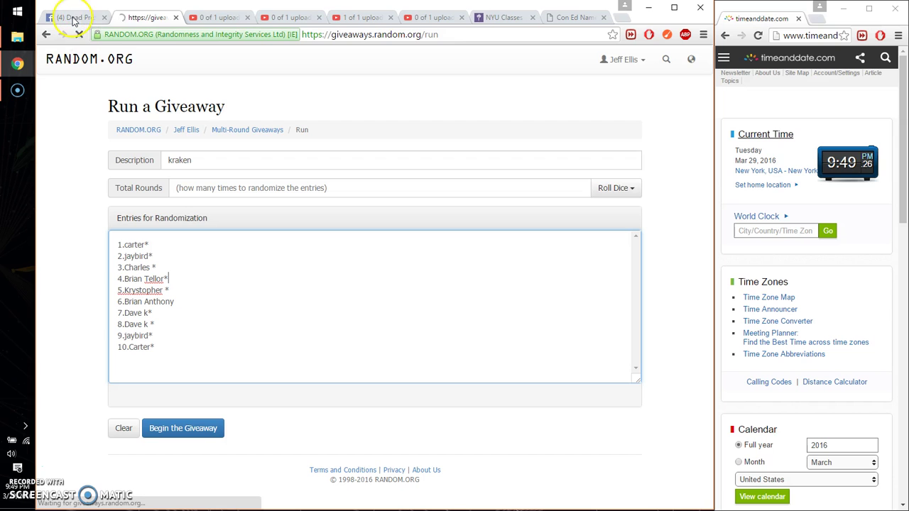
pyautogui.click(73, 19)
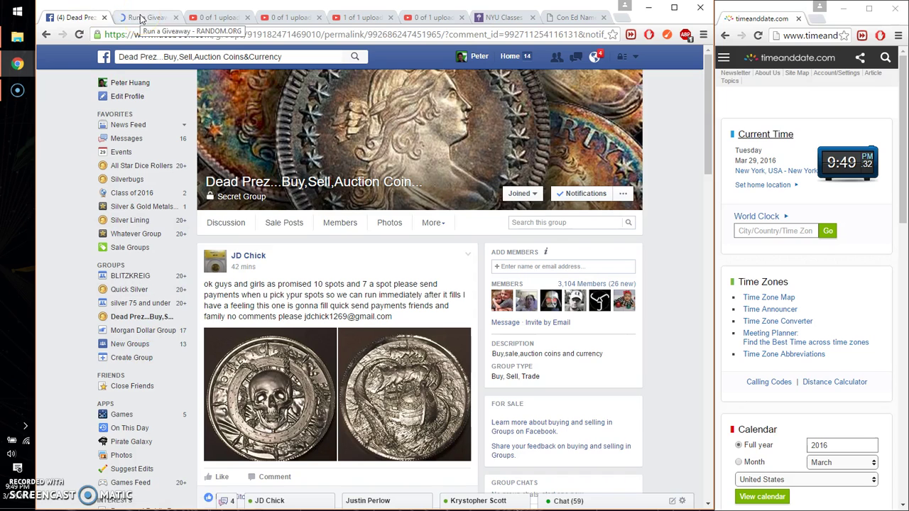
pyautogui.click(139, 19)
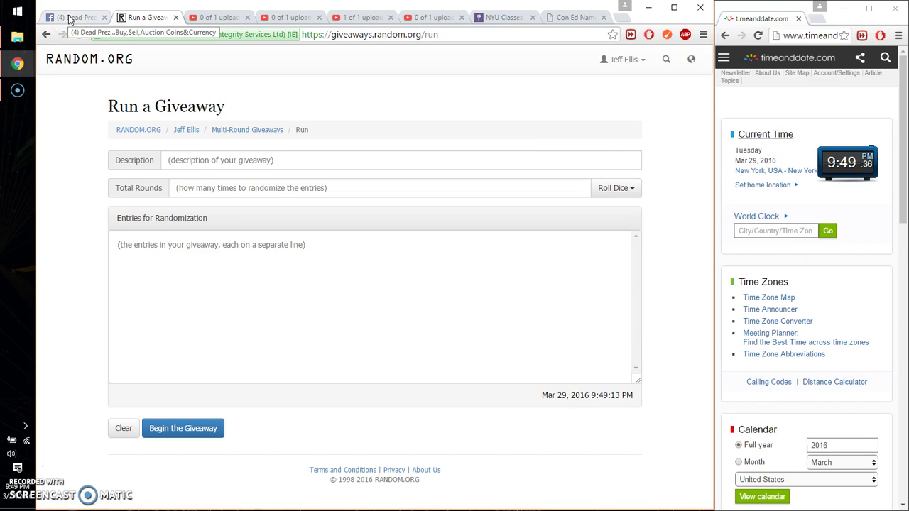
# - Paste the ten entries into Entries for Randomization and set the description to 'kraken'
pyautogui.click(272, 265)
pyautogui.hotkey('ctrl', 'v')
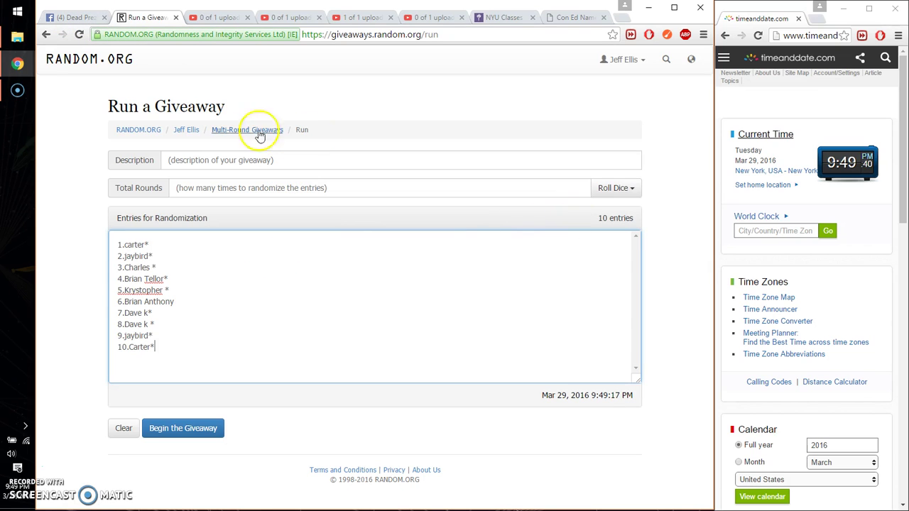
pyautogui.click(227, 158)
pyautogui.write('k')
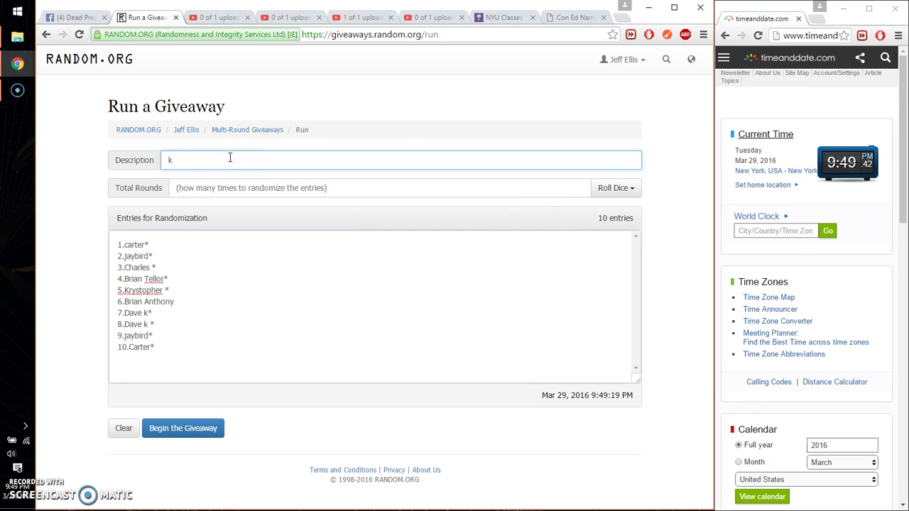
pyautogui.write('arken')
pyautogui.press('BackSpace')
pyautogui.press('BackSpace')
pyautogui.press('BackSpace')
pyautogui.write('raken')
# - Return to the Facebook group thread and scroll down to the entry list
pyautogui.click(78, 17)
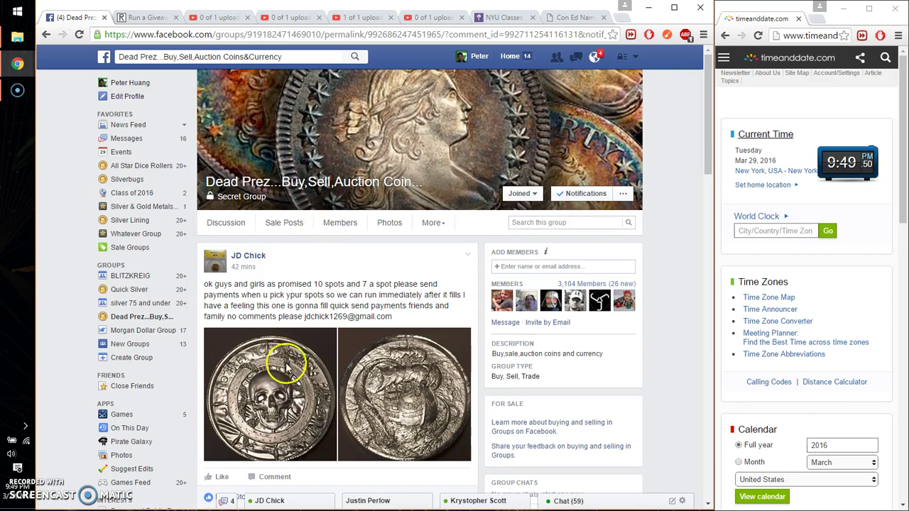
pyautogui.scroll(-10, 284, 368)
pyautogui.scroll(-5, 285, 367)
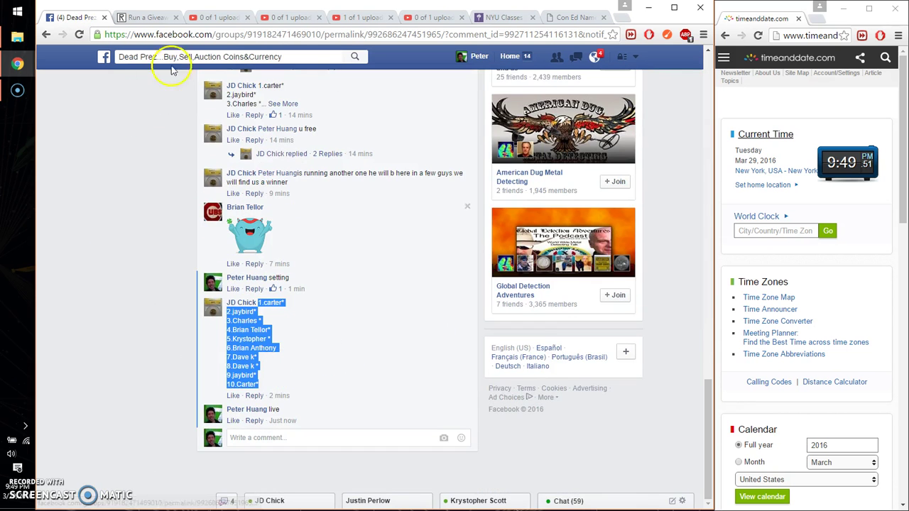
# - Roll dice to set the giveaway to 8 rounds and begin the kraken giveaway
pyautogui.click(124, 17)
pyautogui.click(625, 187)
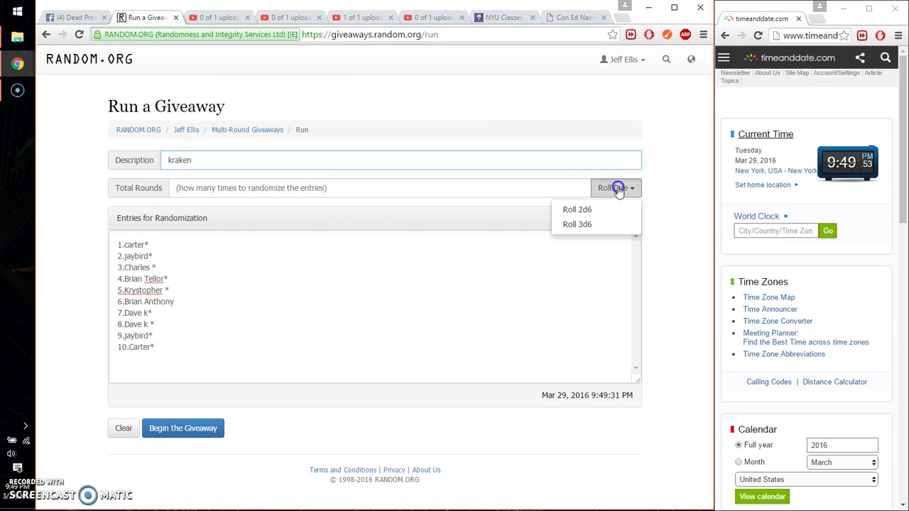
pyautogui.click(582, 211)
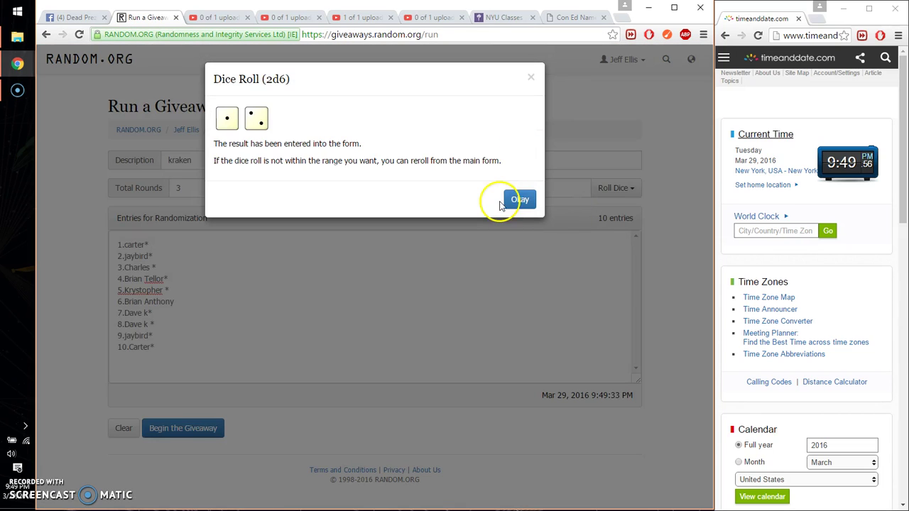
pyautogui.click(519, 200)
pyautogui.click(619, 190)
pyautogui.click(599, 213)
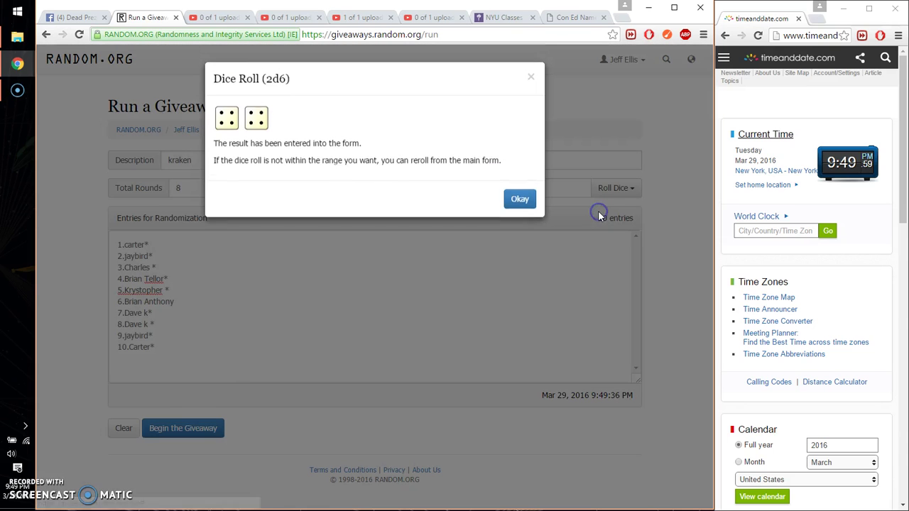
pyautogui.click(519, 198)
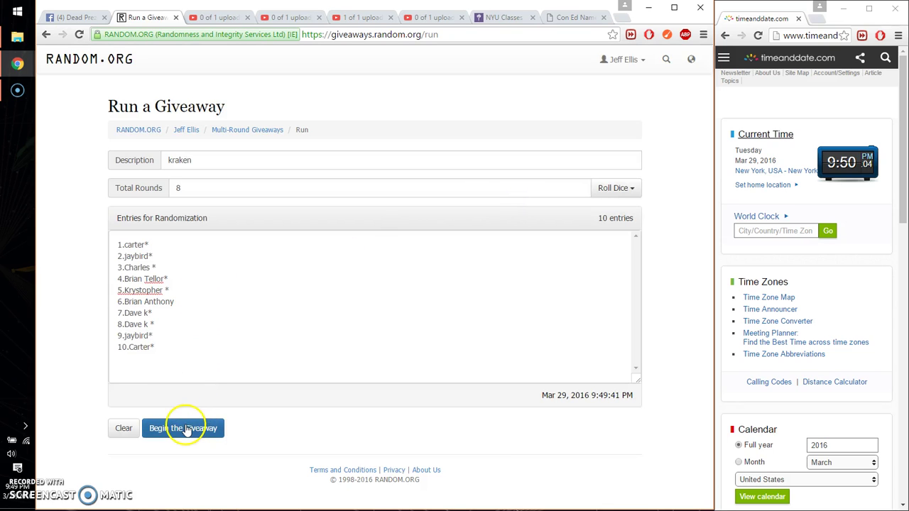
pyautogui.click(186, 431)
# - Confirm the giveaway start and run randomization rounds 1 through 7
pyautogui.click(504, 200)
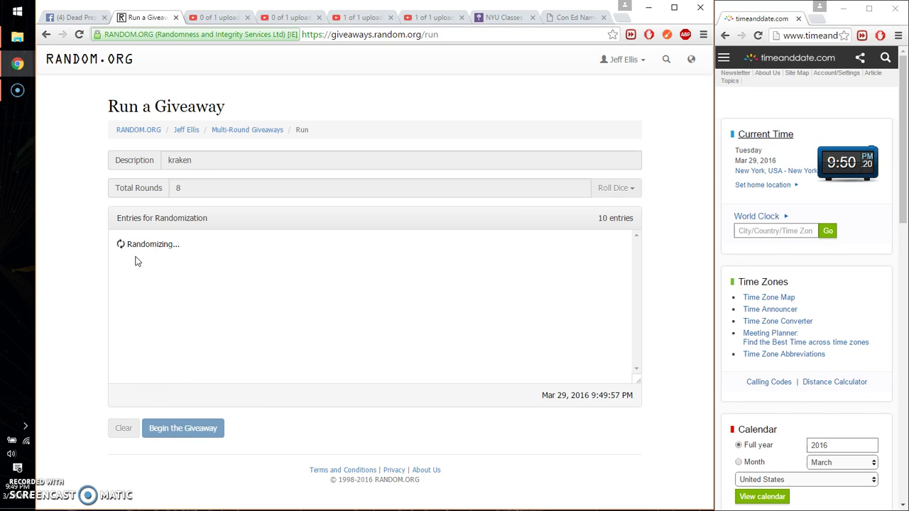
pyautogui.click(162, 426)
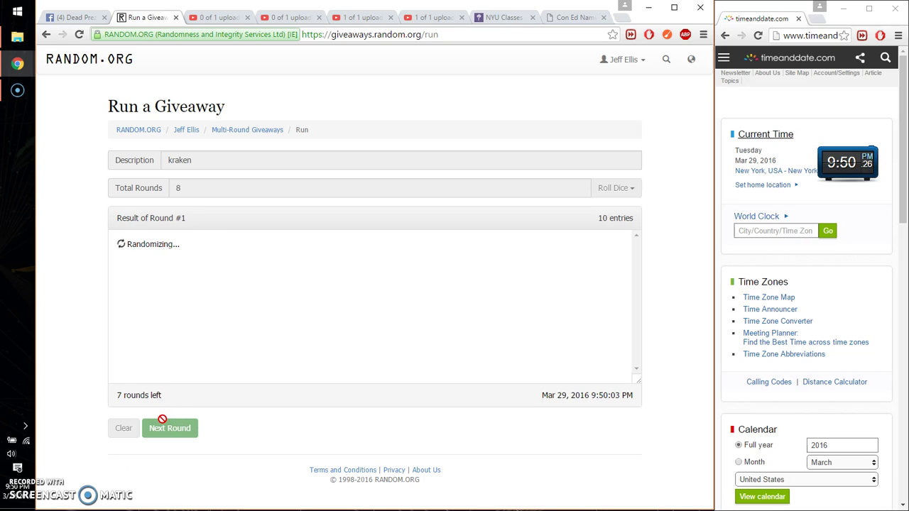
pyautogui.click(264, 325)
pyautogui.click(182, 421)
pyautogui.click(172, 427)
pyautogui.click(173, 430)
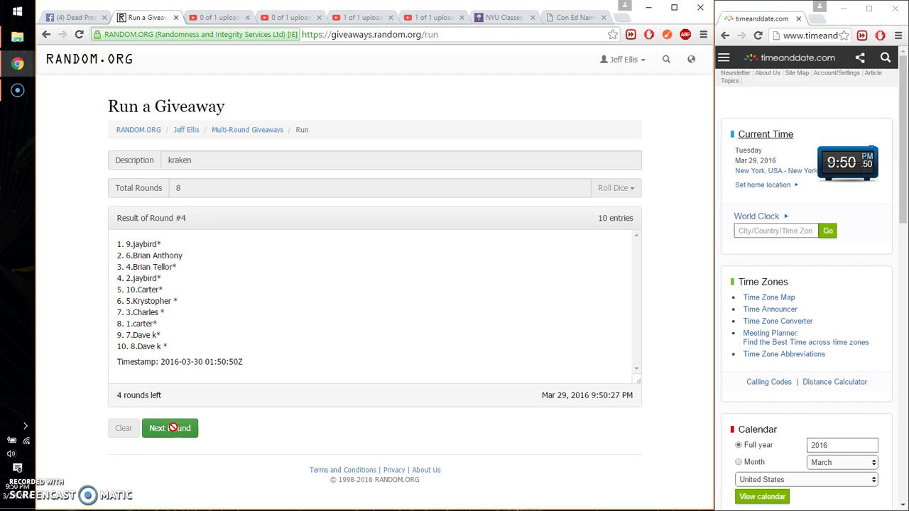
pyautogui.click(173, 430)
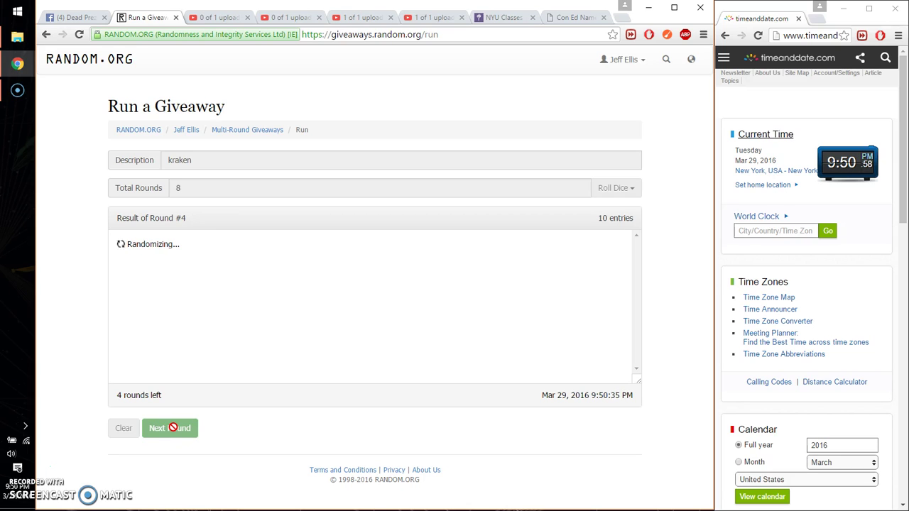
pyautogui.click(172, 427)
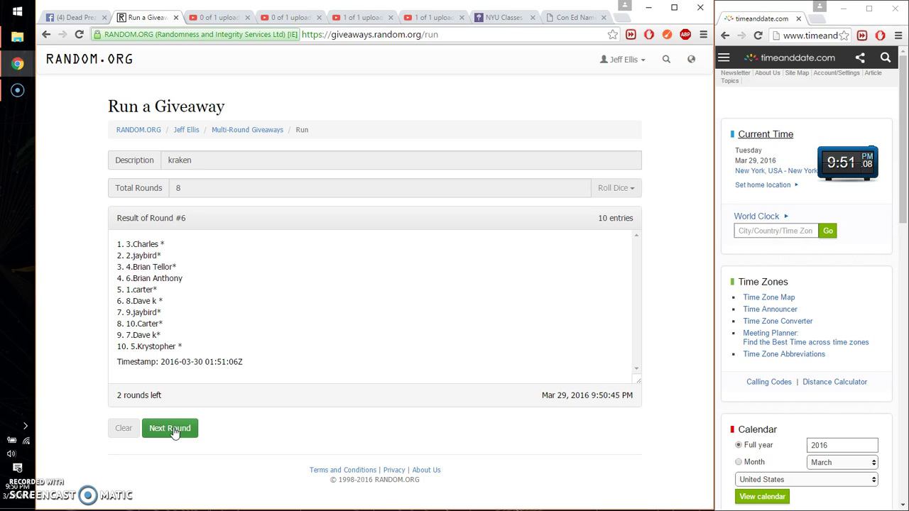
pyautogui.click(174, 431)
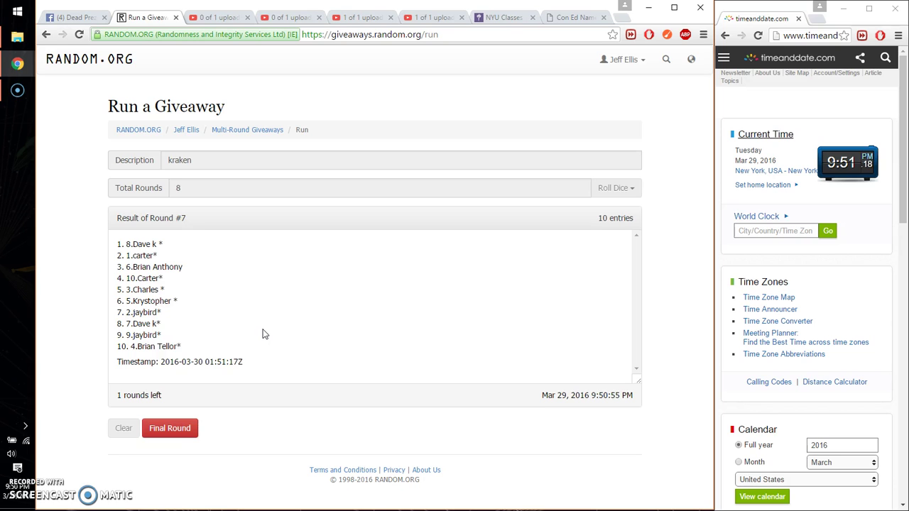
# - Post a 'good luck' comment on the Facebook giveaway thread
pyautogui.click(78, 22)
pyautogui.click(78, 22)
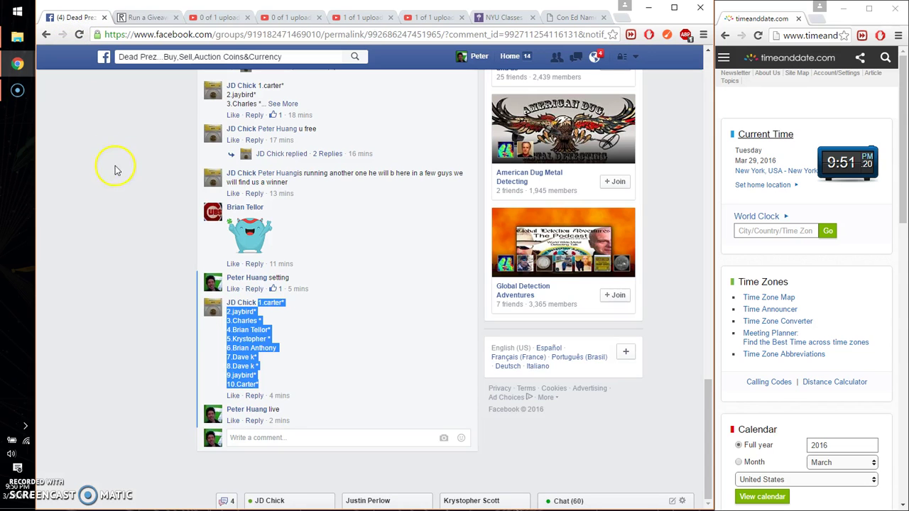
pyautogui.click(321, 437)
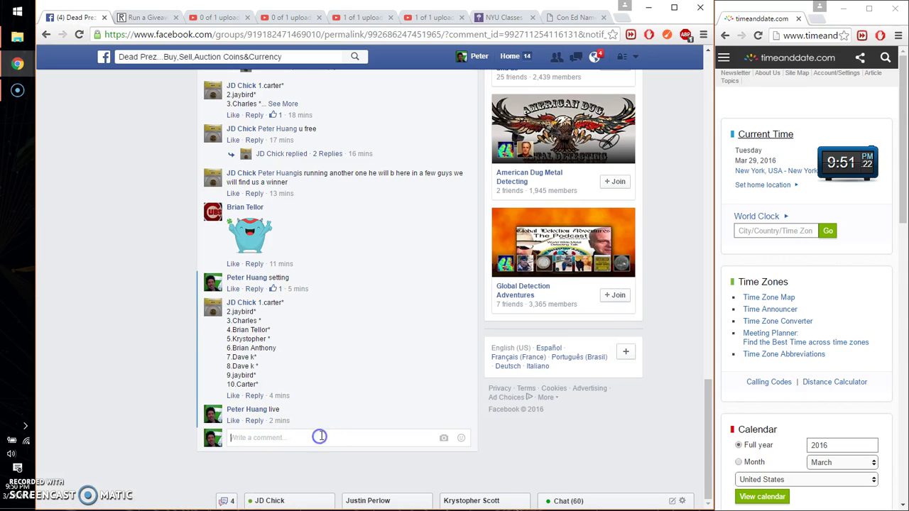
pyautogui.write('good luck')
pyautogui.press('Return')
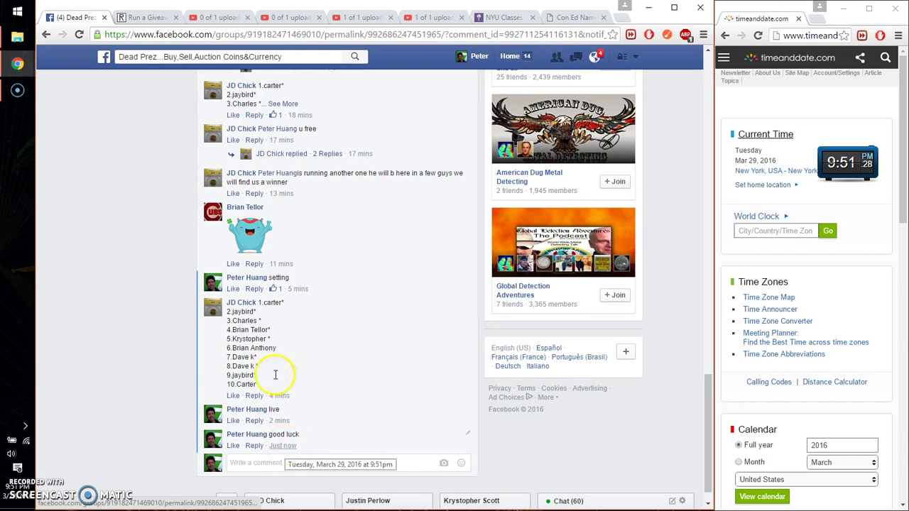
# - Run the final Round #8 and highlight the winning entry '3.Charles'
pyautogui.click(142, 17)
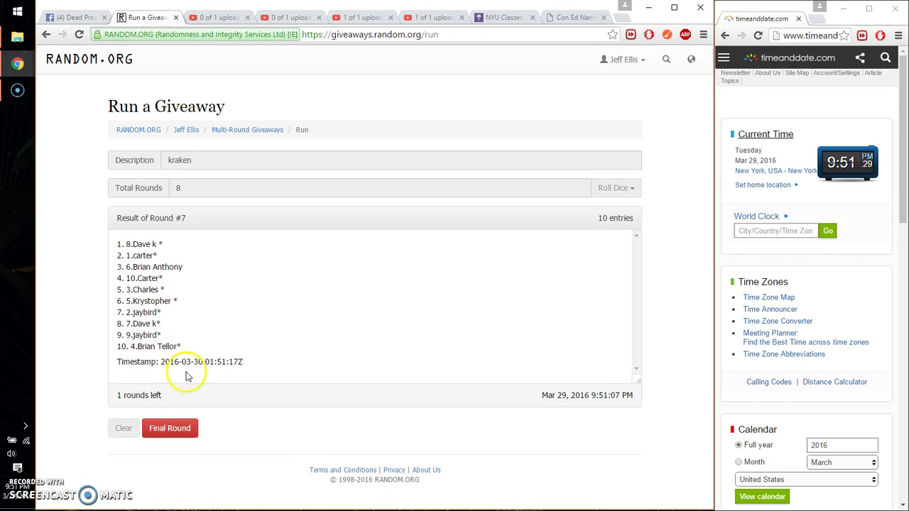
pyautogui.click(180, 433)
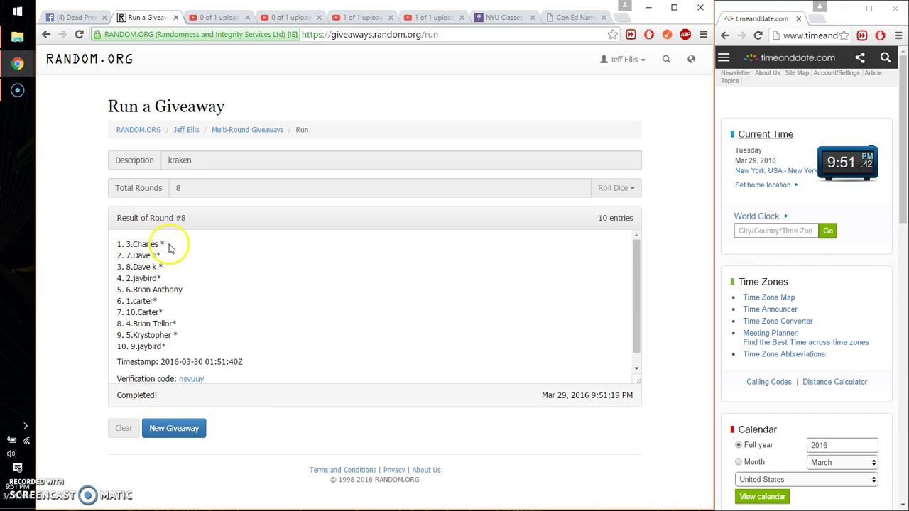
pyautogui.moveTo(168, 245); pyautogui.dragTo(112, 246)
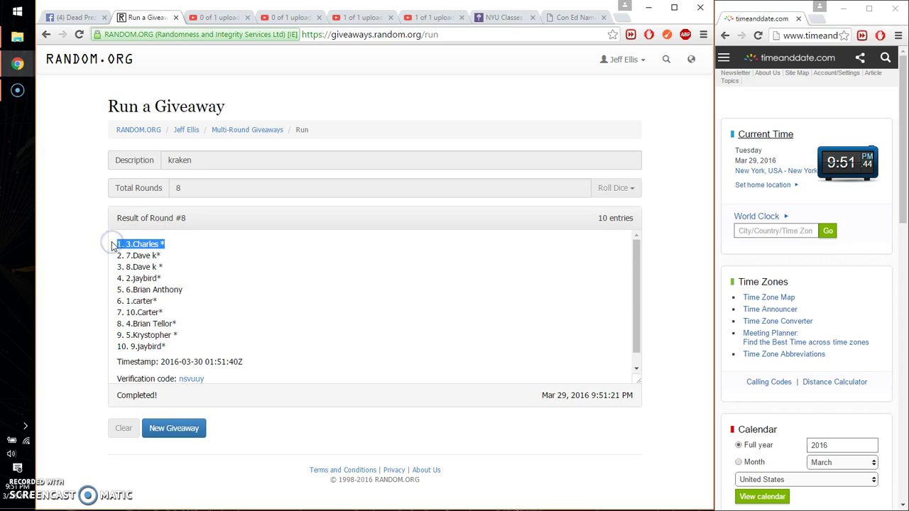
pyautogui.moveTo(112, 246); pyautogui.dragTo(168, 231)
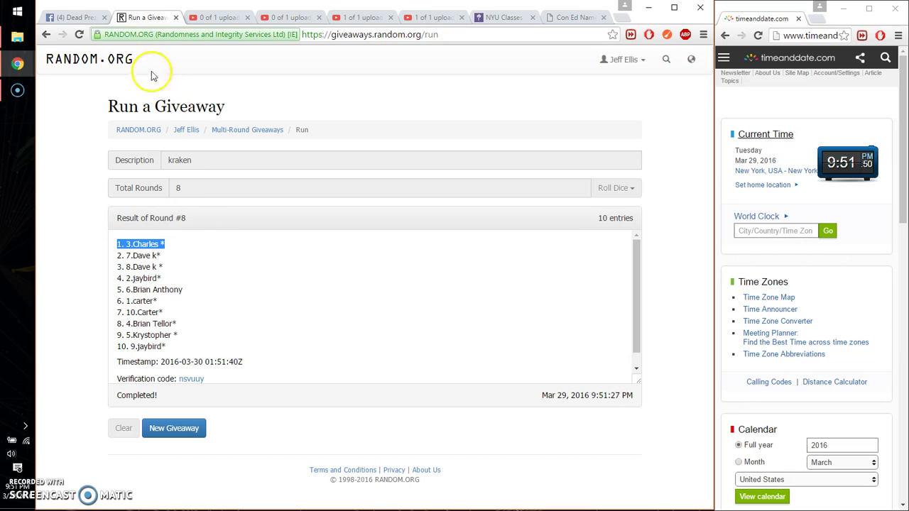
# - Post a 'done' comment below 'good luck' in the Facebook thread
pyautogui.click(74, 17)
pyautogui.scroll(-1, 256, 398)
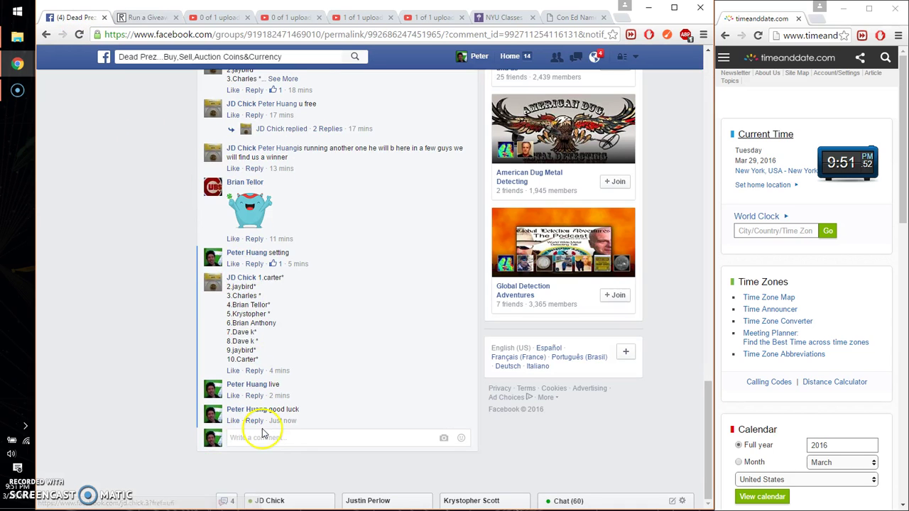
pyautogui.write('do')
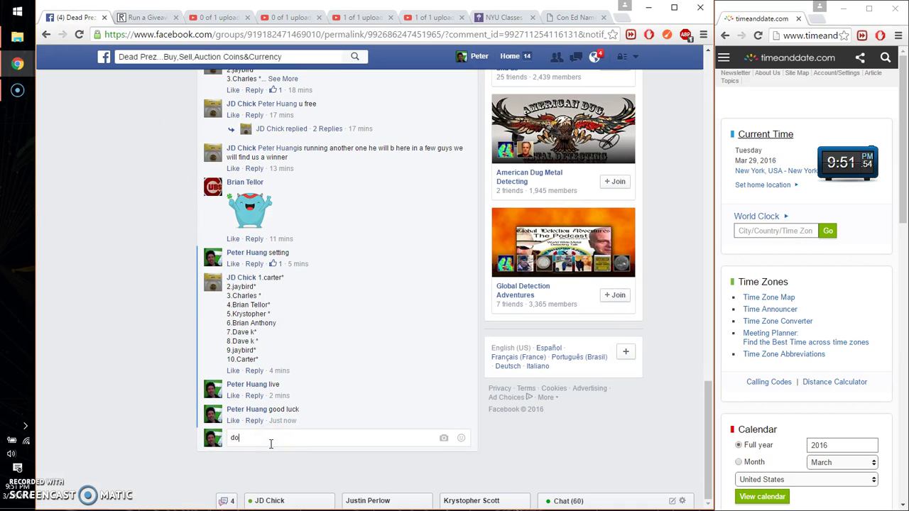
pyautogui.write('ne')
pyautogui.press('Return')
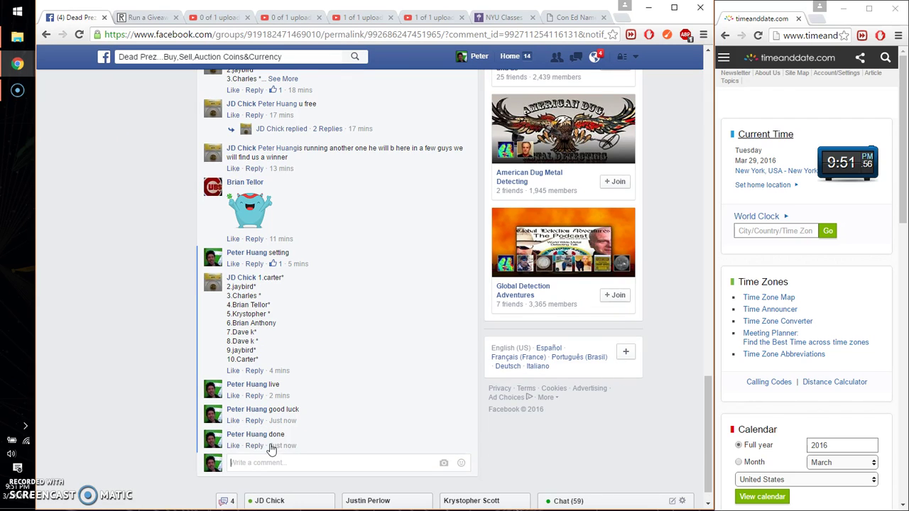